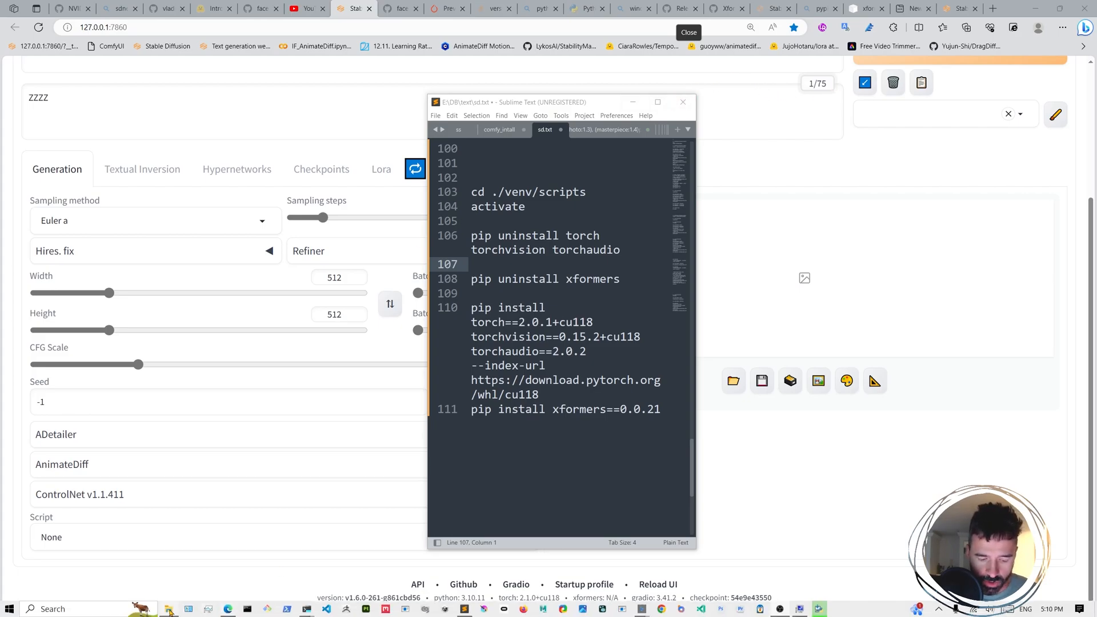
- Bring the stable-diffusion-webui File Explorer window in front of the Sublime notes
left_click(170, 611)
left_click(544, 255)
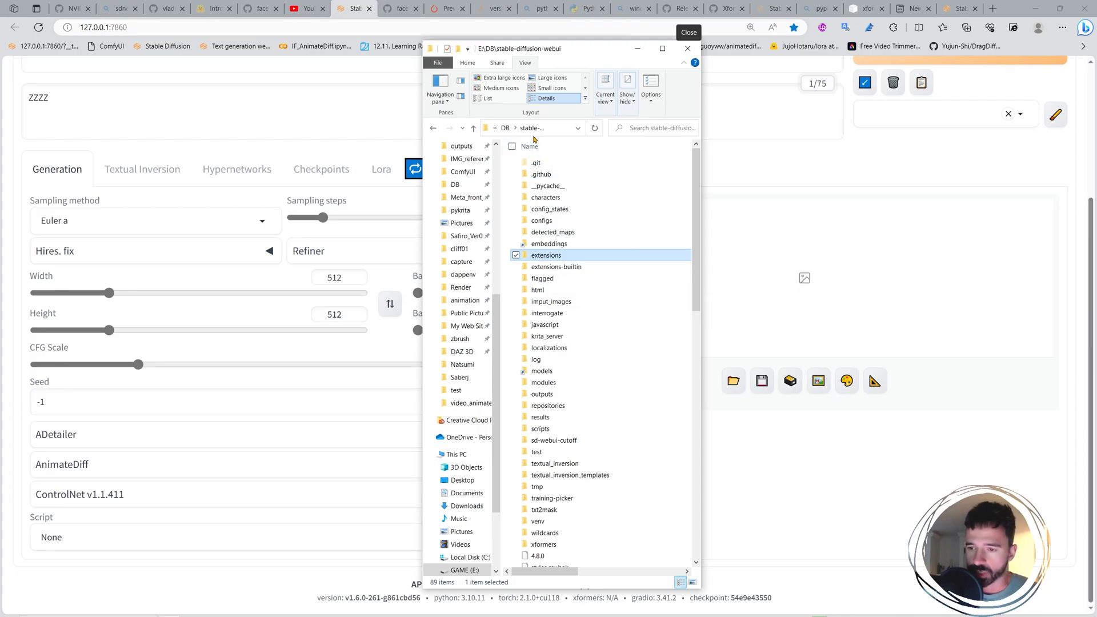
- Browse into extensions, return to stable-diffusion-webui and make the address bar editable for cmd
double_click(543, 255)
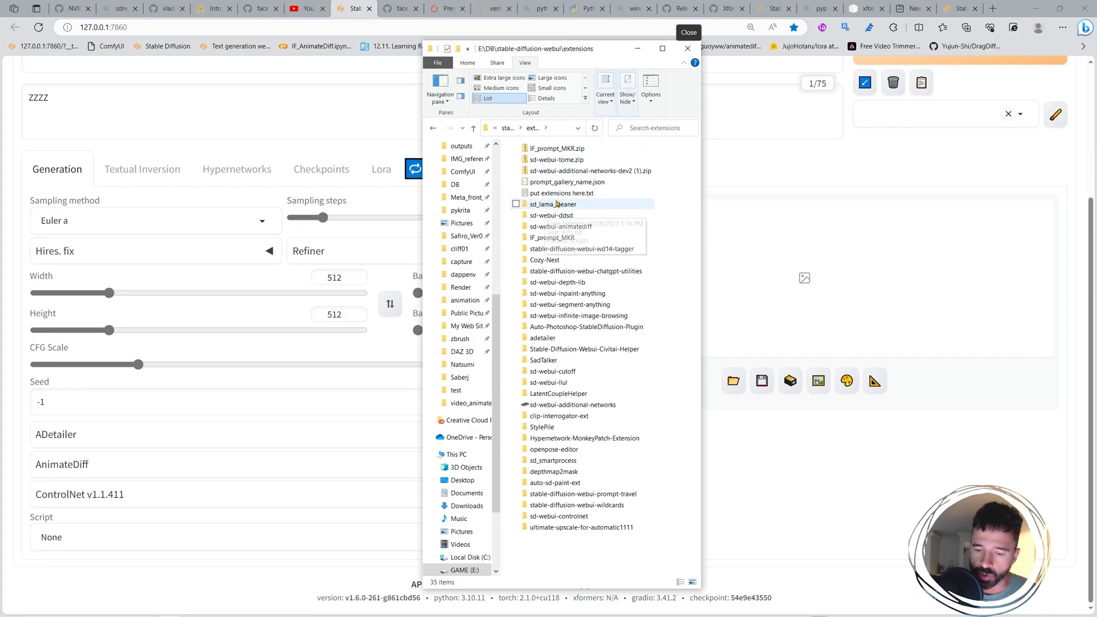
left_click(590, 170)
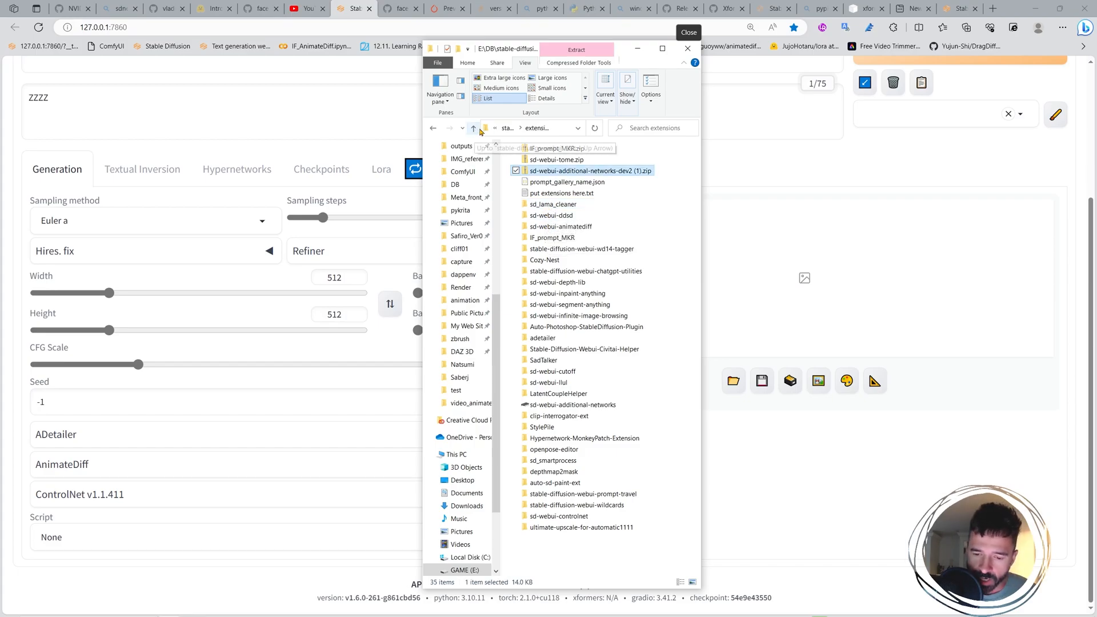
left_click(473, 128)
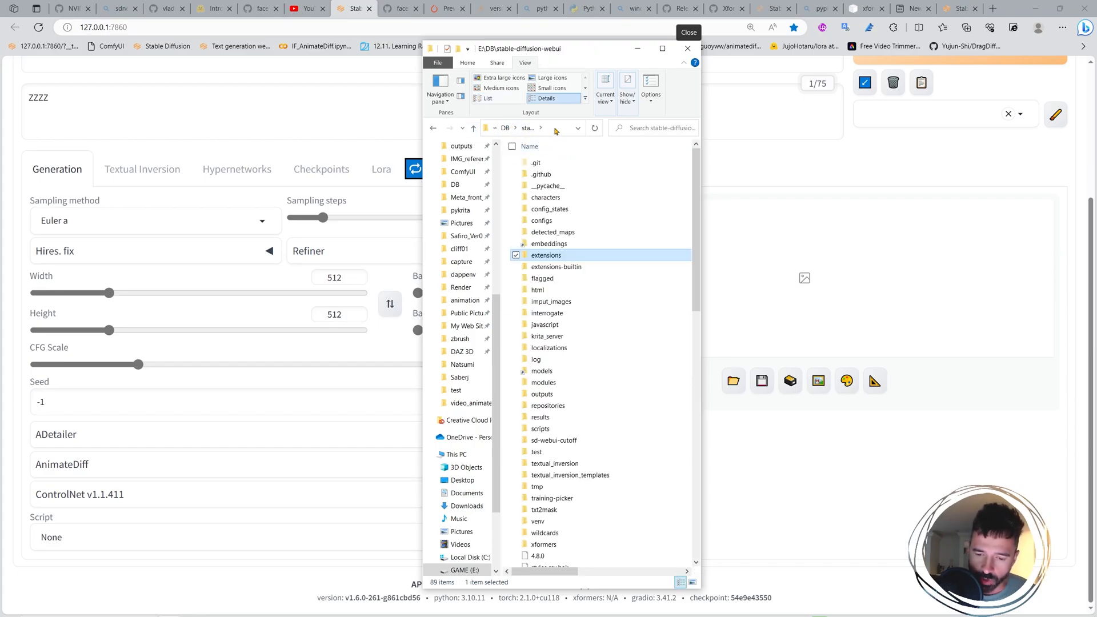
left_click(555, 128)
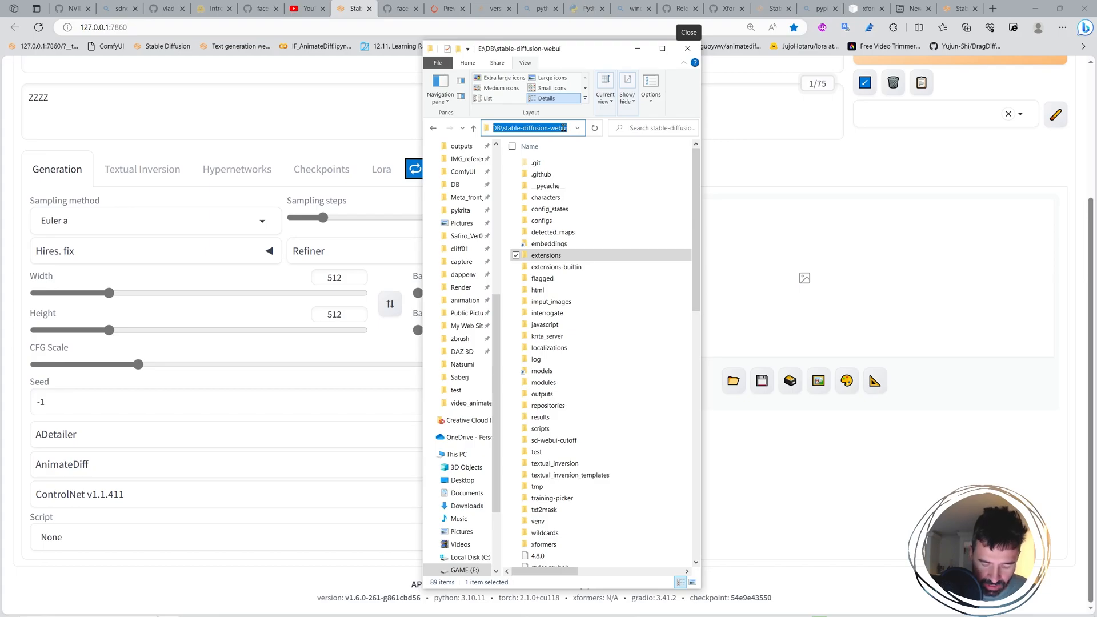
type("cmd")
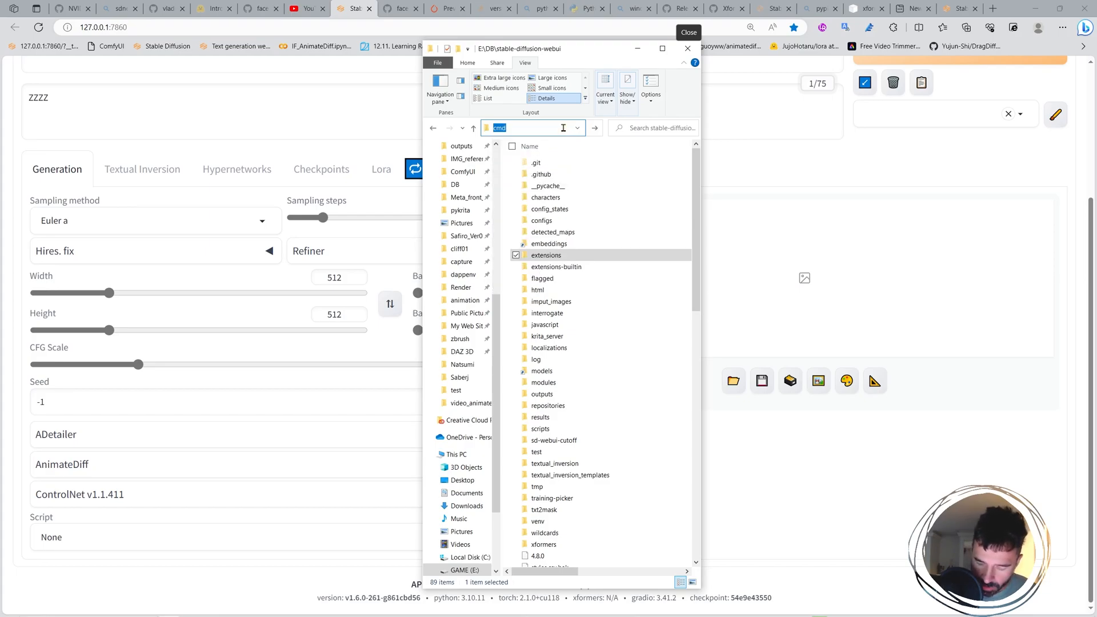
- Launch the command prompt in the webui folder and arrange it below the Sublime notes
key("Return")
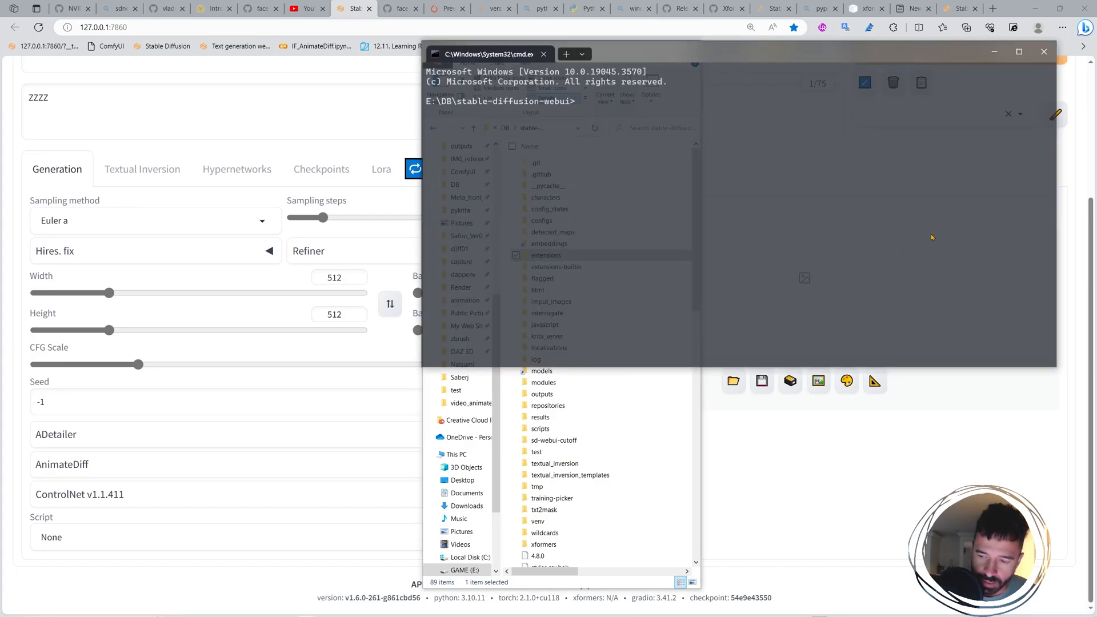
left_click_drag(1058, 185, 696, 197)
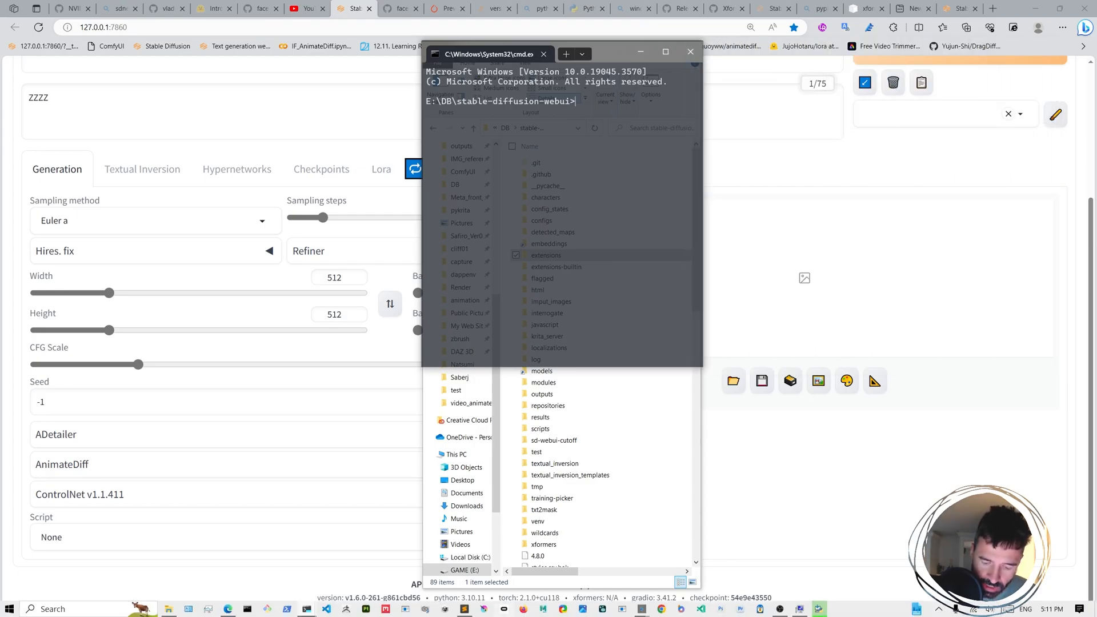
left_click(449, 610)
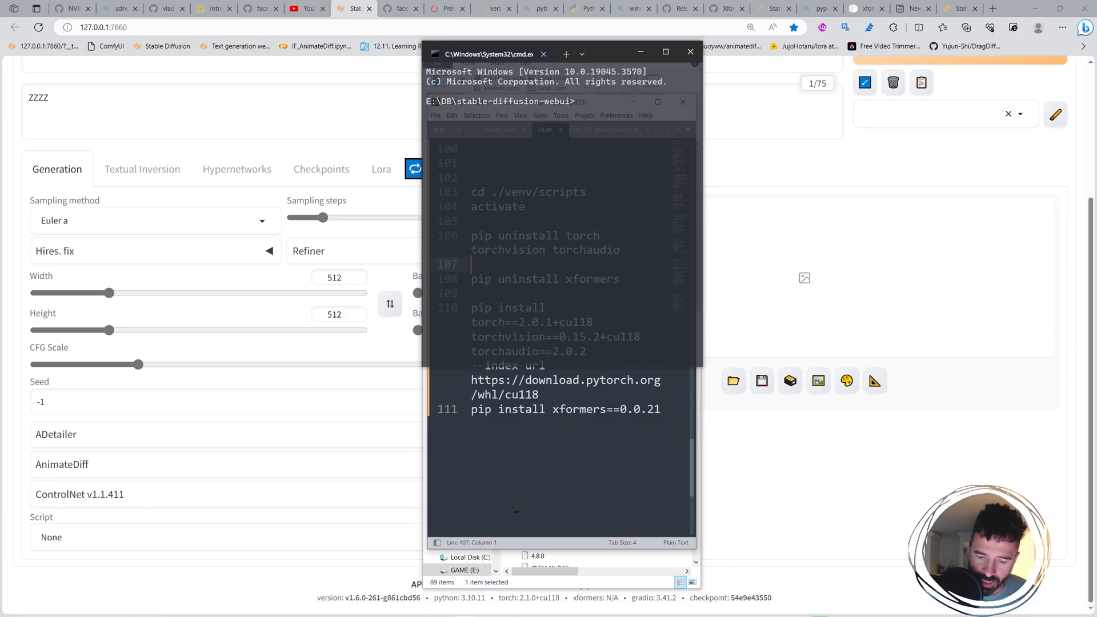
left_click_drag(515, 55, 517, 285)
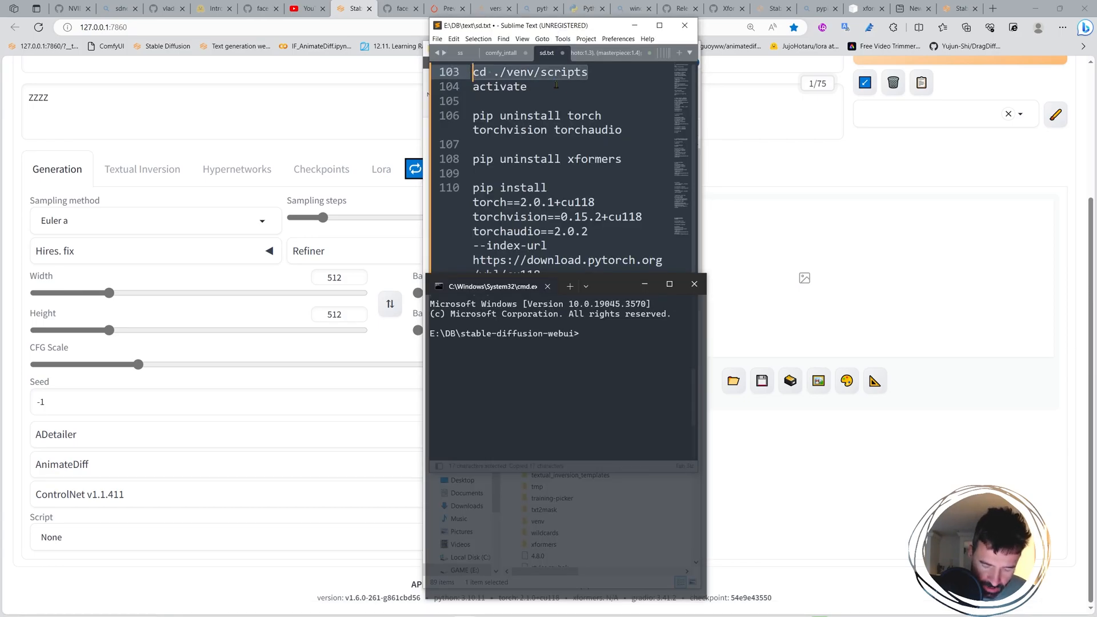
- Change into ./venv/scripts and activate the venv
type("cd ./venv/scripts")
key("Return")
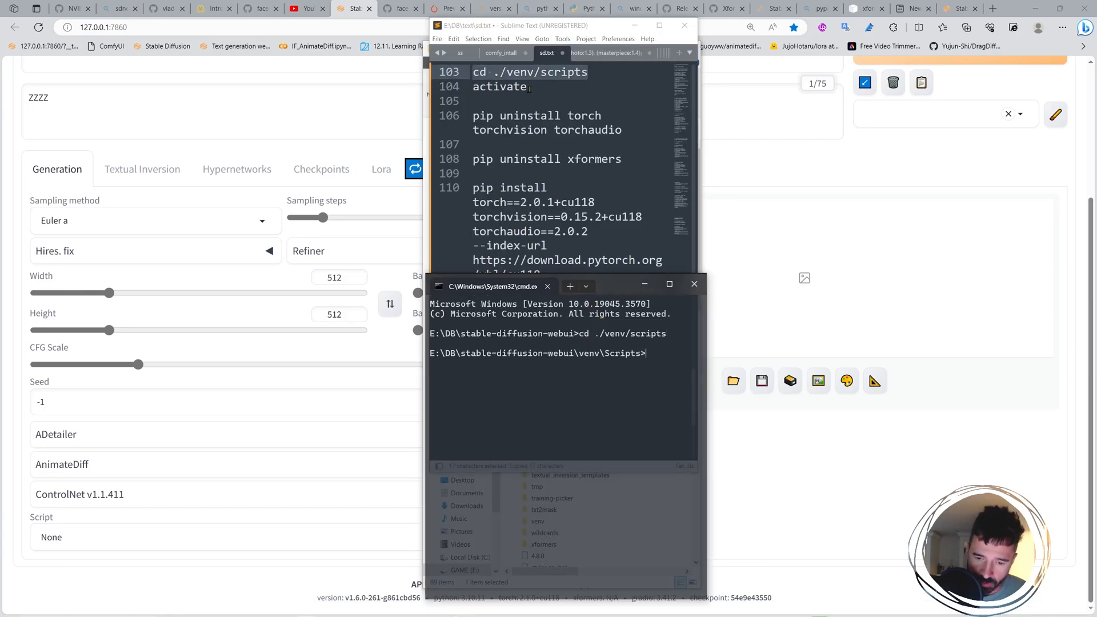
triple_click(499, 86)
key("ctrl+c")
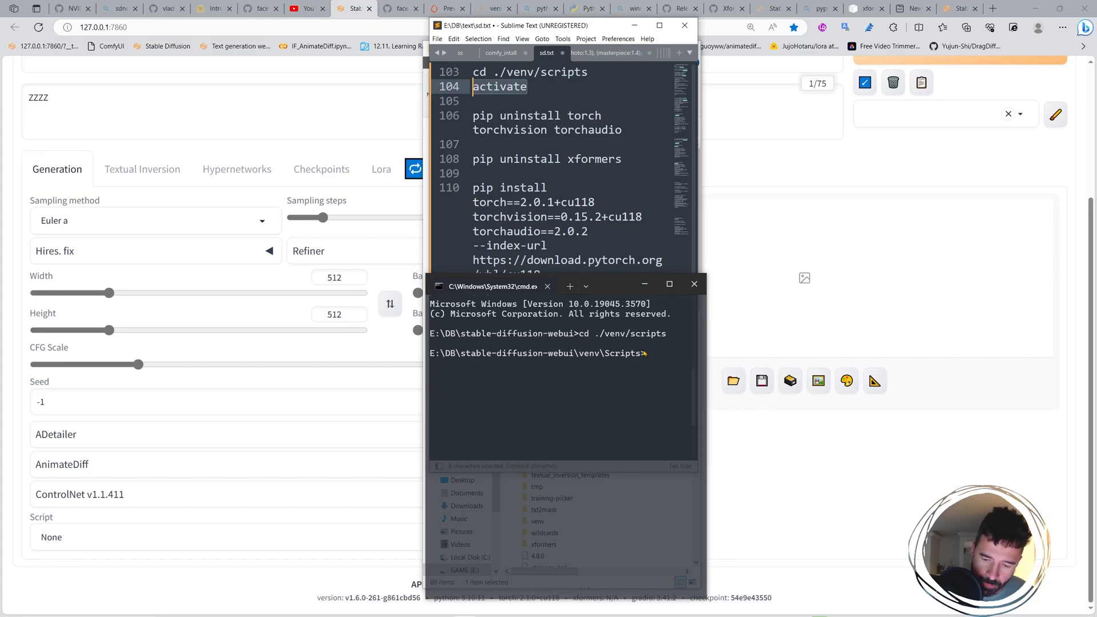
left_click(643, 353)
key("ctrl+v")
key("Return")
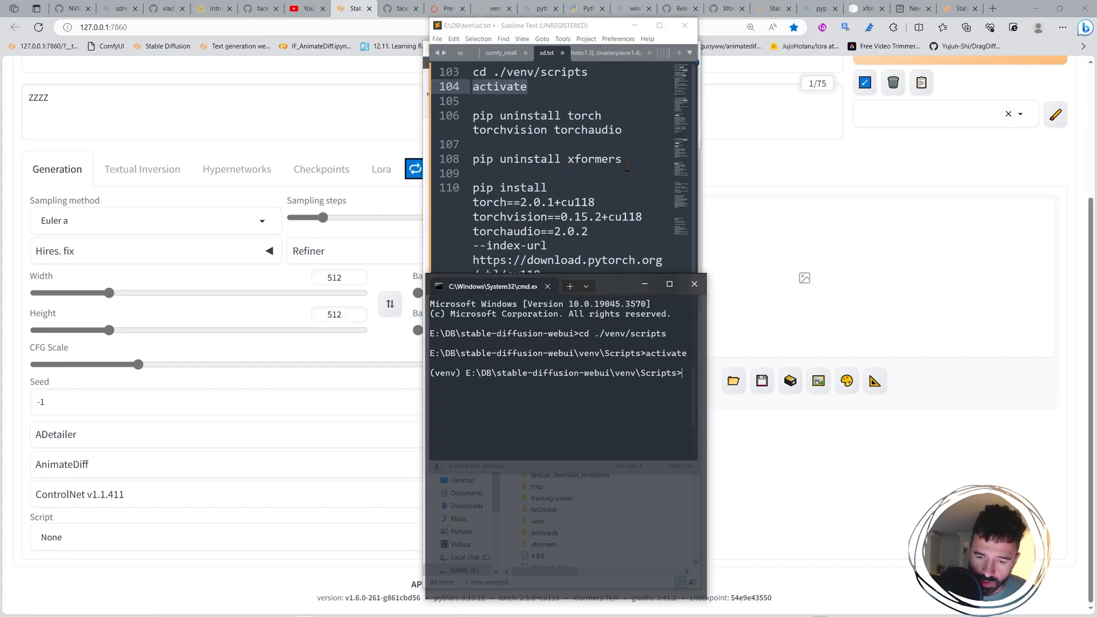
- Run pip uninstall xformers and confirm with Y, removing xformers 0.0.21
left_click_drag(624, 160, 473, 160)
key("ctrl+c")
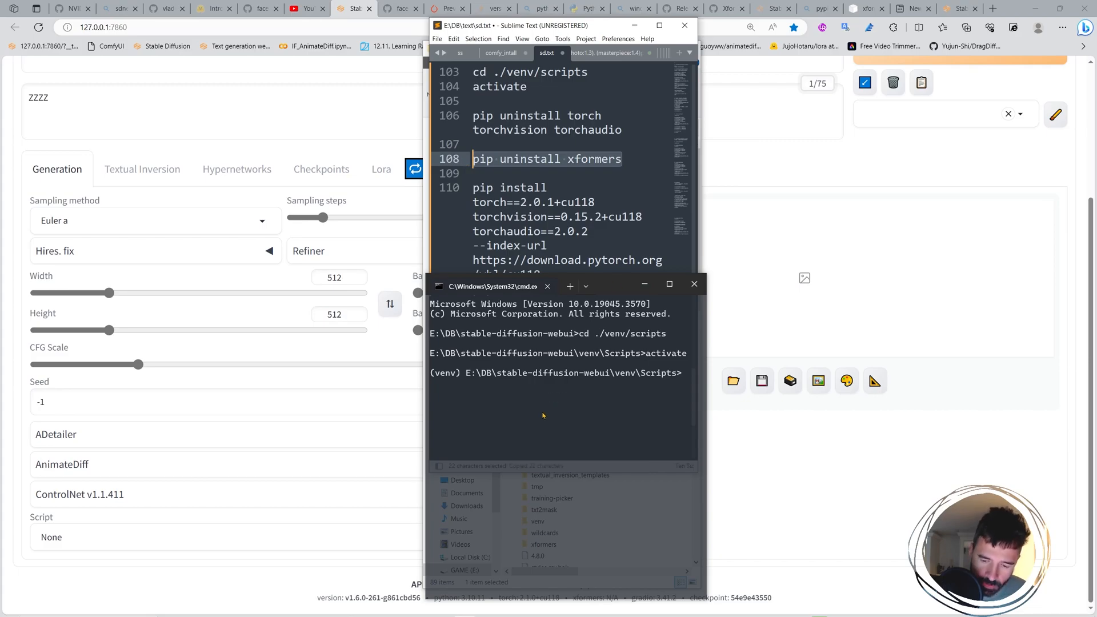
left_click(543, 416)
key("ctrl+v")
key("Return")
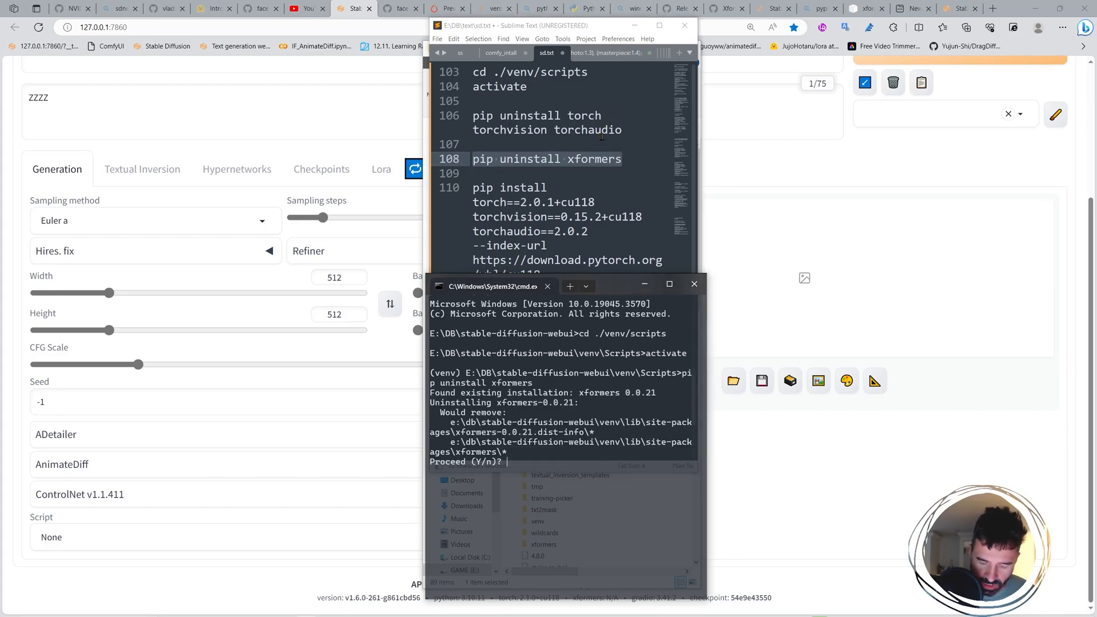
type("Y")
key("Return")
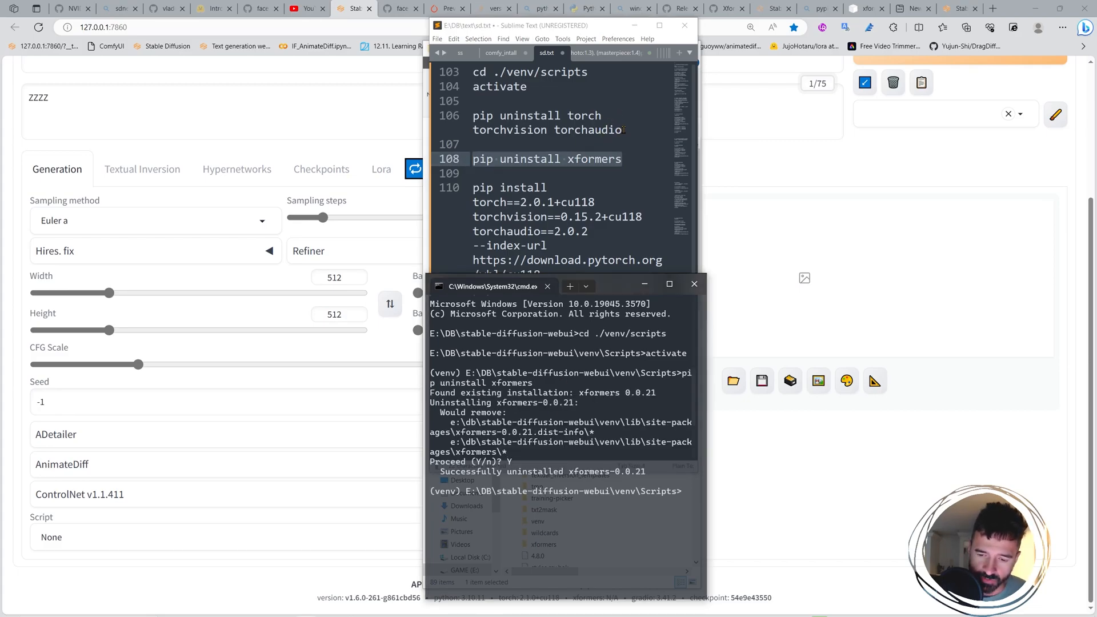
left_click_drag(625, 129, 474, 116)
key("ctrl+c")
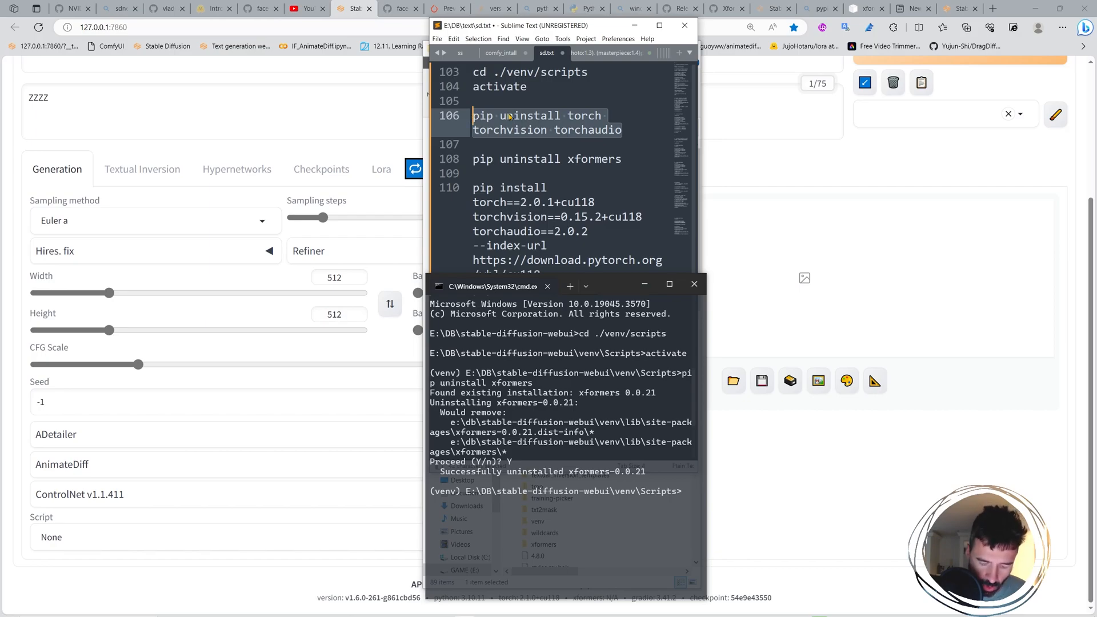
- Run pip uninstall torch torchvision torchaudio and confirm, ending in an access-denied error
left_click(526, 522)
key("ctrl+v")
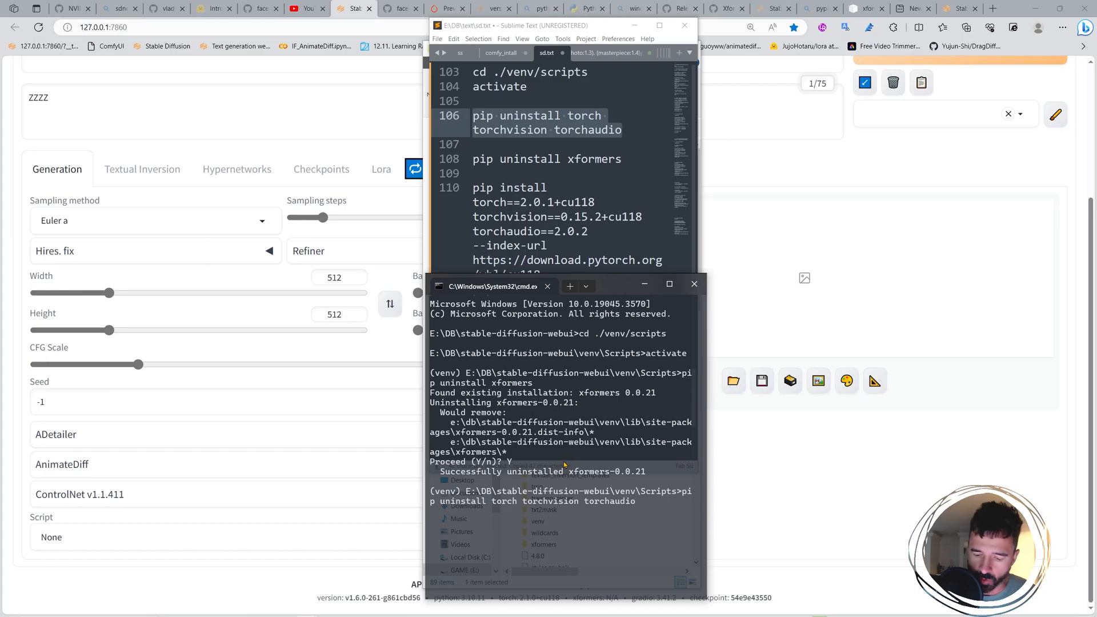
key("Return")
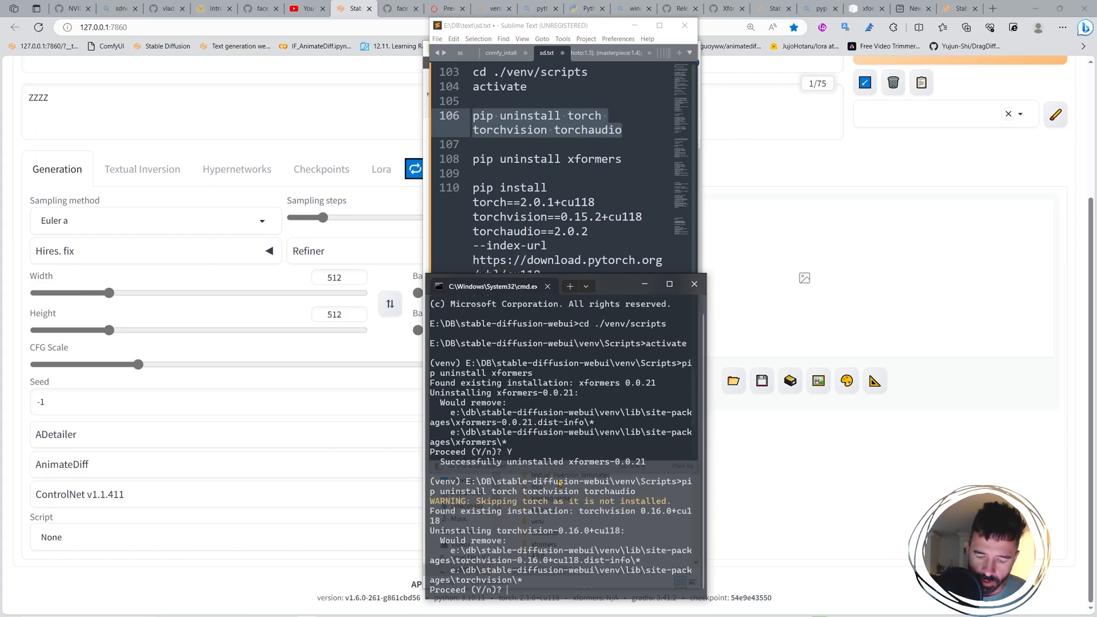
type("Y")
key("Return")
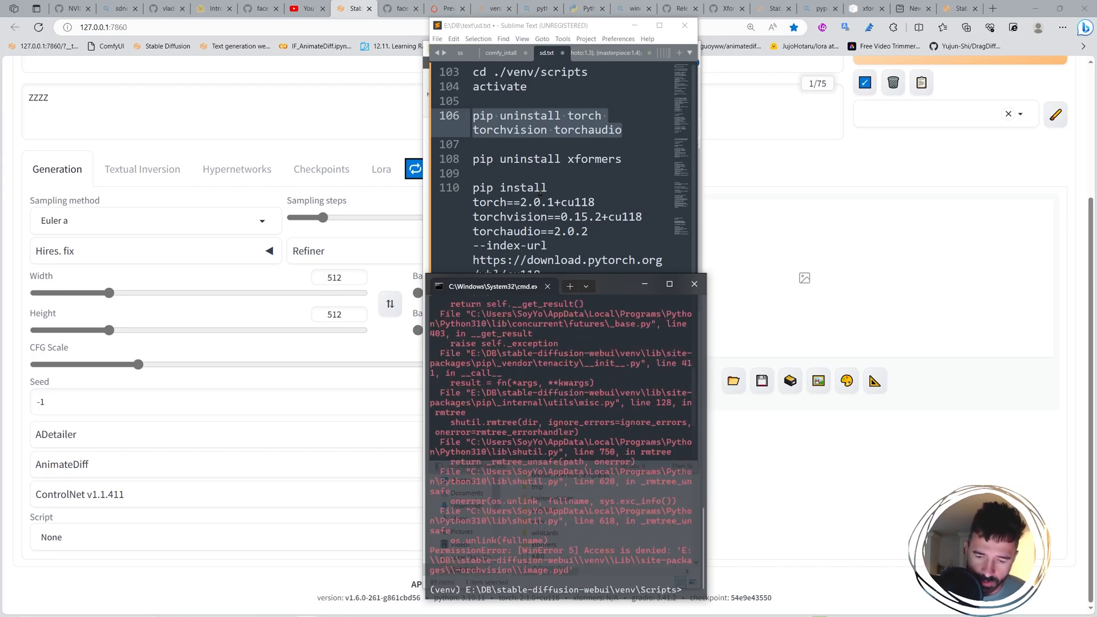
scroll(564, 180, "down", 1)
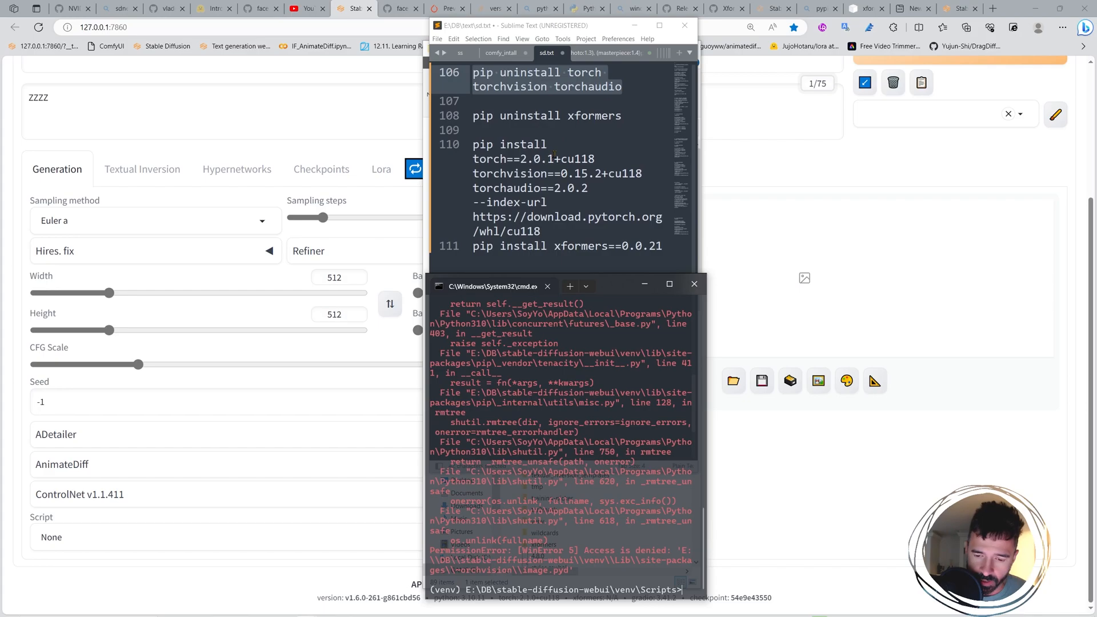
- Run the pip install for torch 2.0.1+cu118, torchvision 0.15.2+cu118 and torchaudio 2.0.2 from the cu118 index
triple_click(561, 203)
key("ctrl+c")
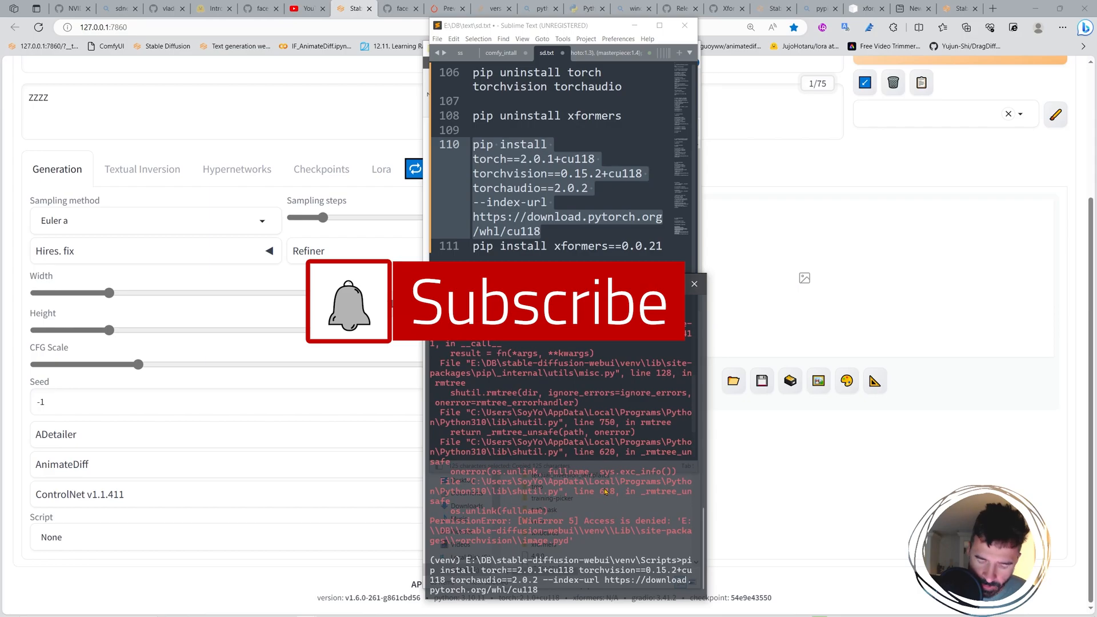
right_click(677, 590)
key("Return")
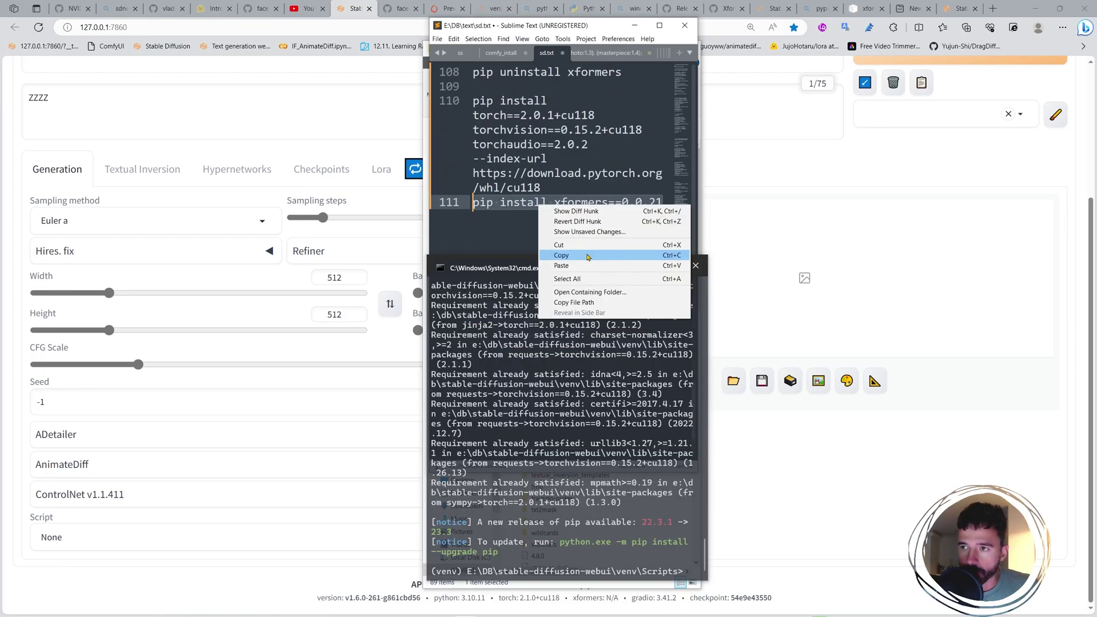
left_click(587, 256)
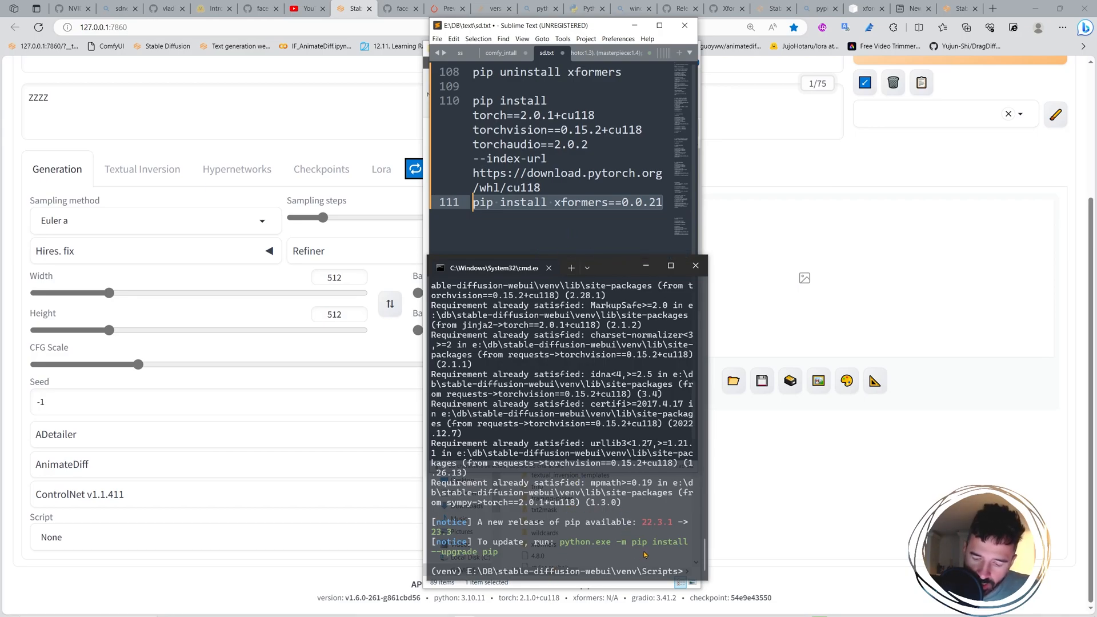
- Run pip install xformers==0.0.21 in the venv
key("ctrl+v")
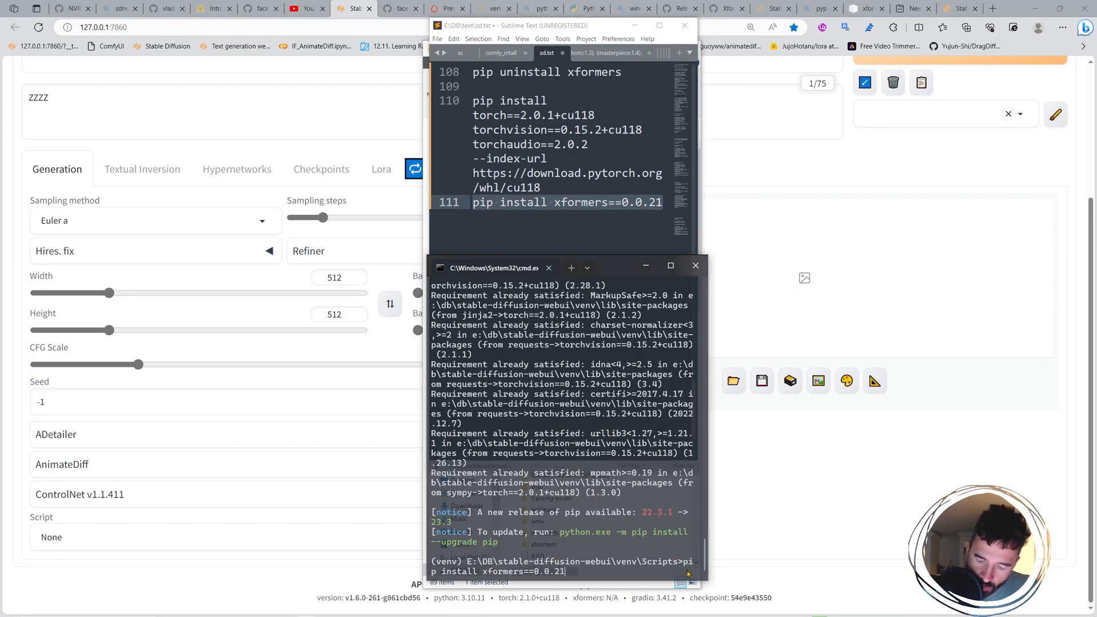
key("Return")
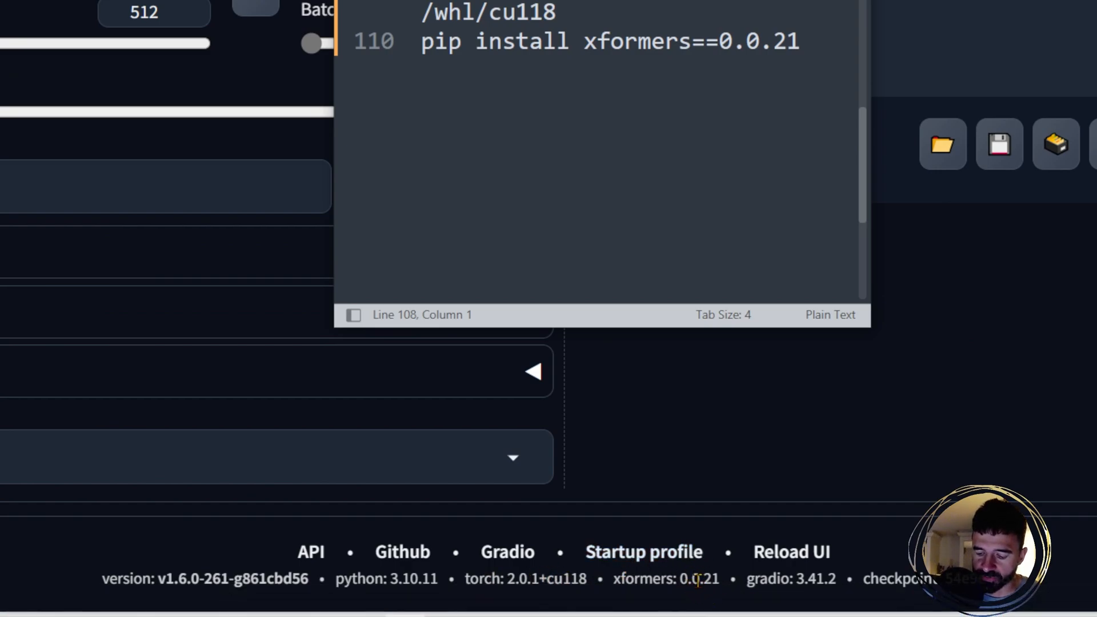
scroll(600, 129, "up", 4)
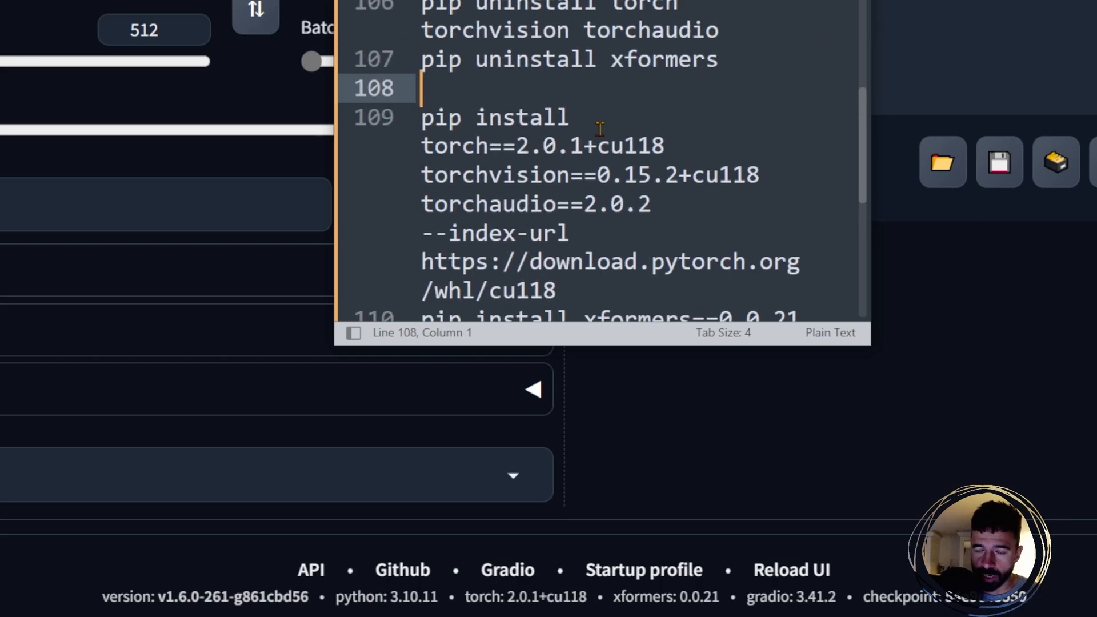
scroll(602, 129, "down", 3)
scroll(601, 128, "up", 2)
scroll(601, 128, "up", 5)
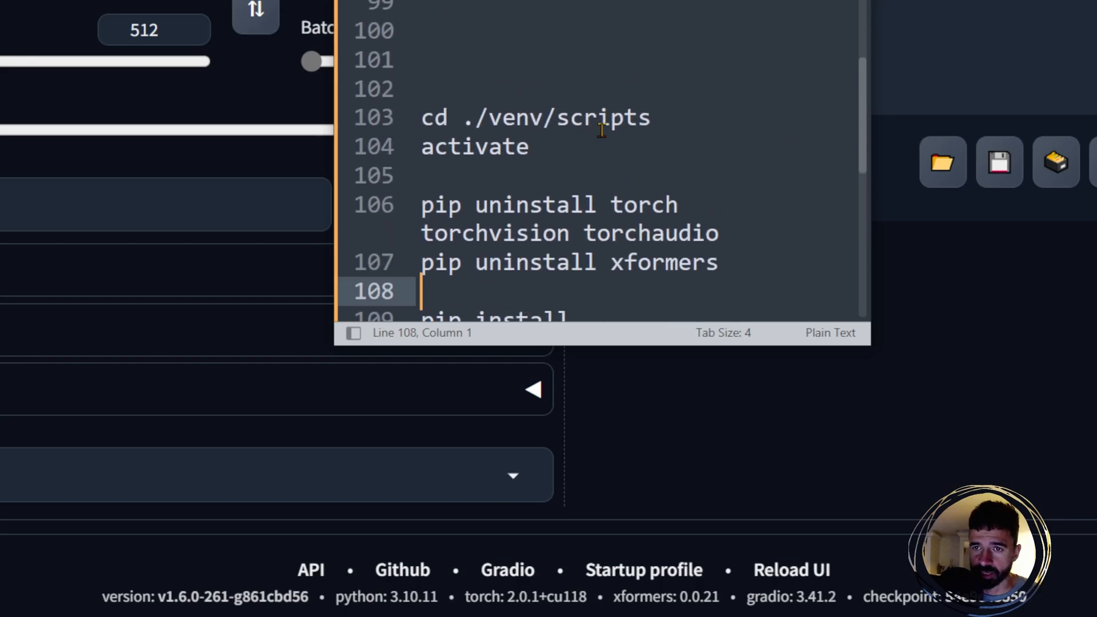
scroll(602, 130, "down", 5)
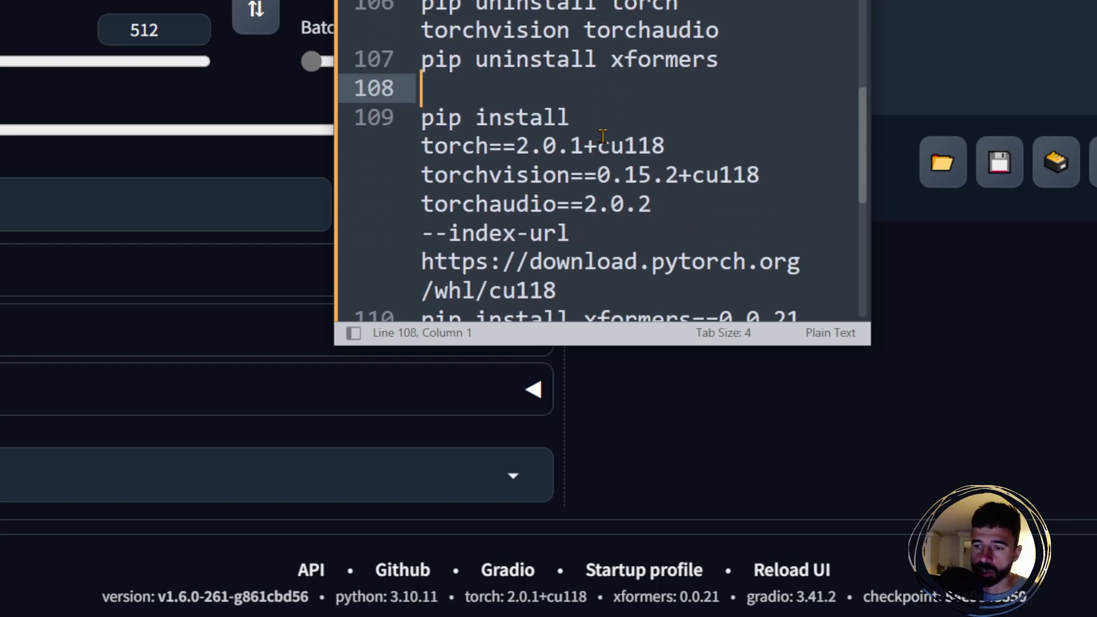